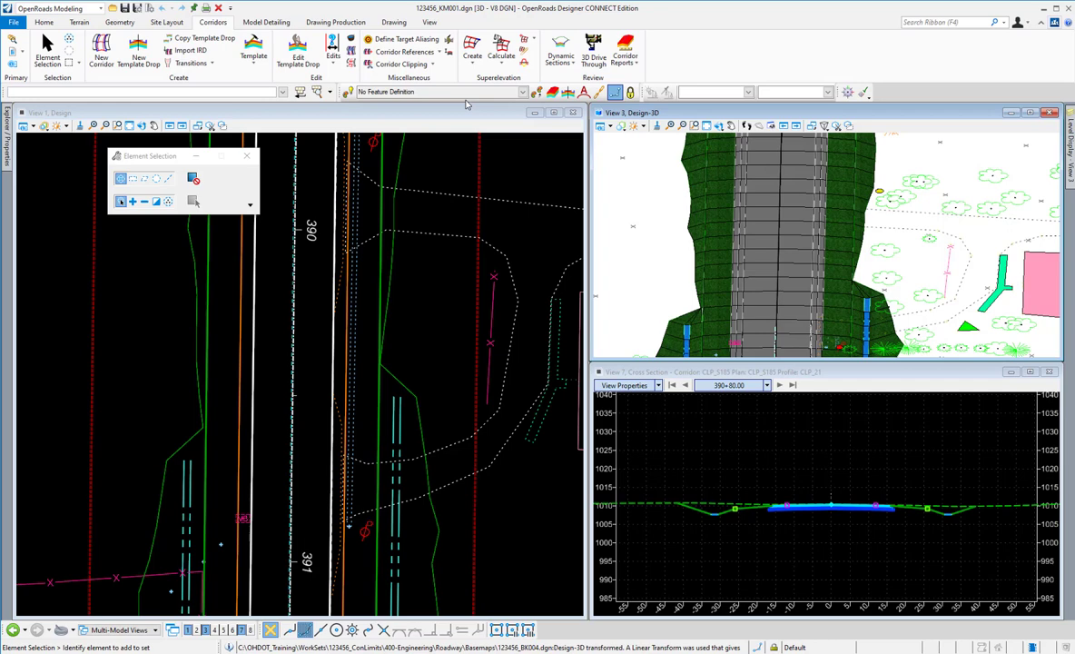
- Open the SR185 template for editing and check the feature name override of point R-EC_BKSLP3:1
click(254, 50)
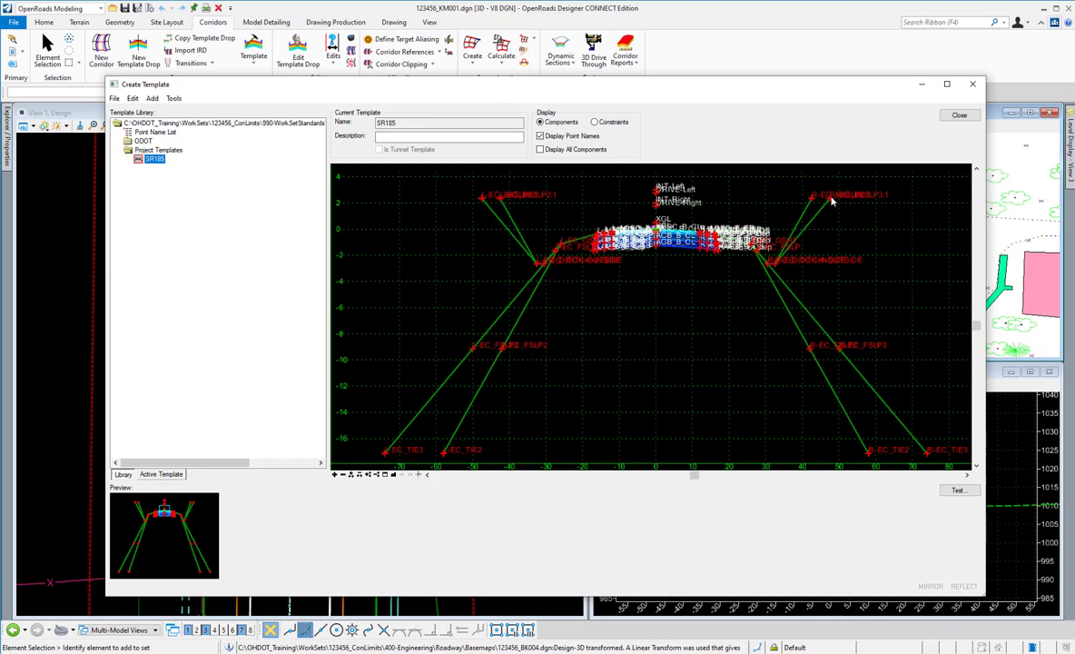
mouse_move(829, 200)
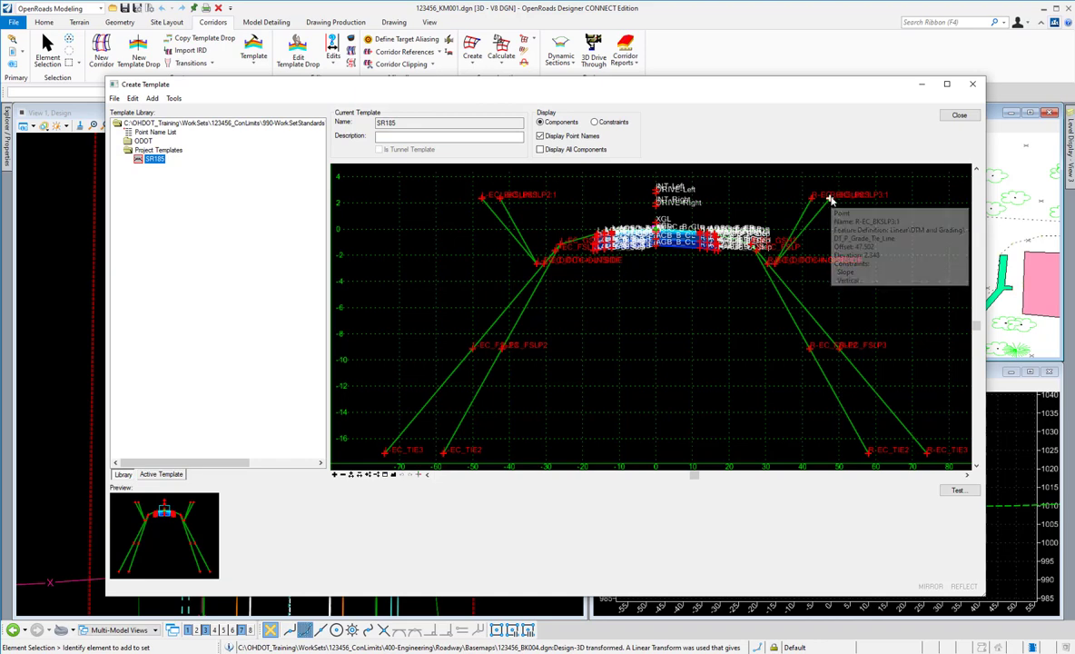
double_click(829, 200)
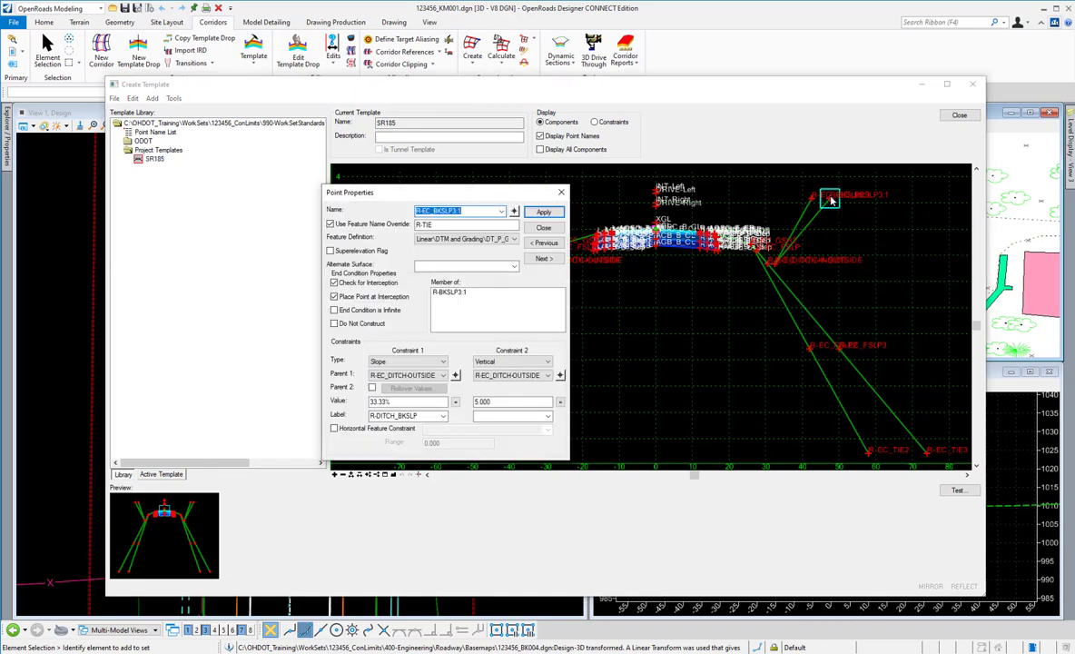
drag(451, 195, 608, 179)
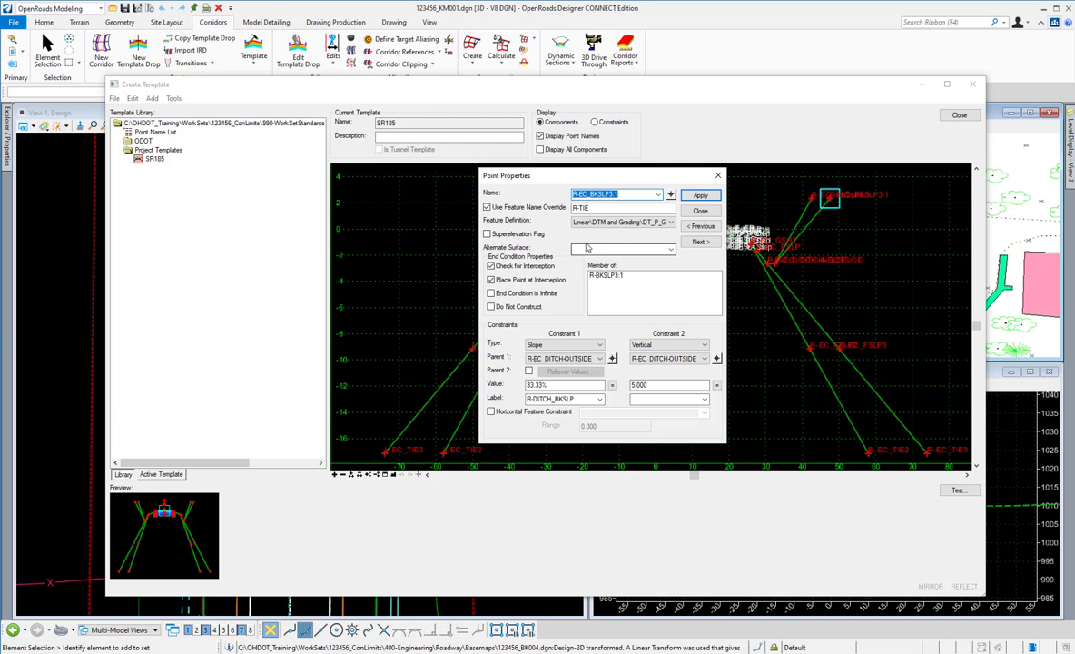
double_click(587, 207)
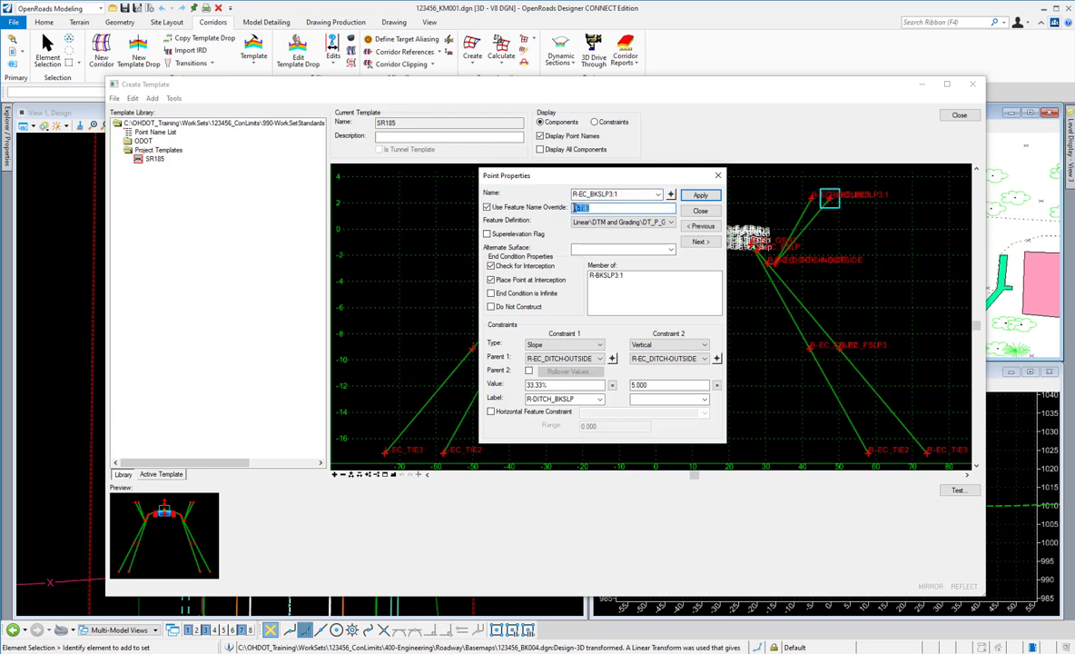
- Check the feature name override of point R-EC_TIE3, and close the template editor
click(670, 196)
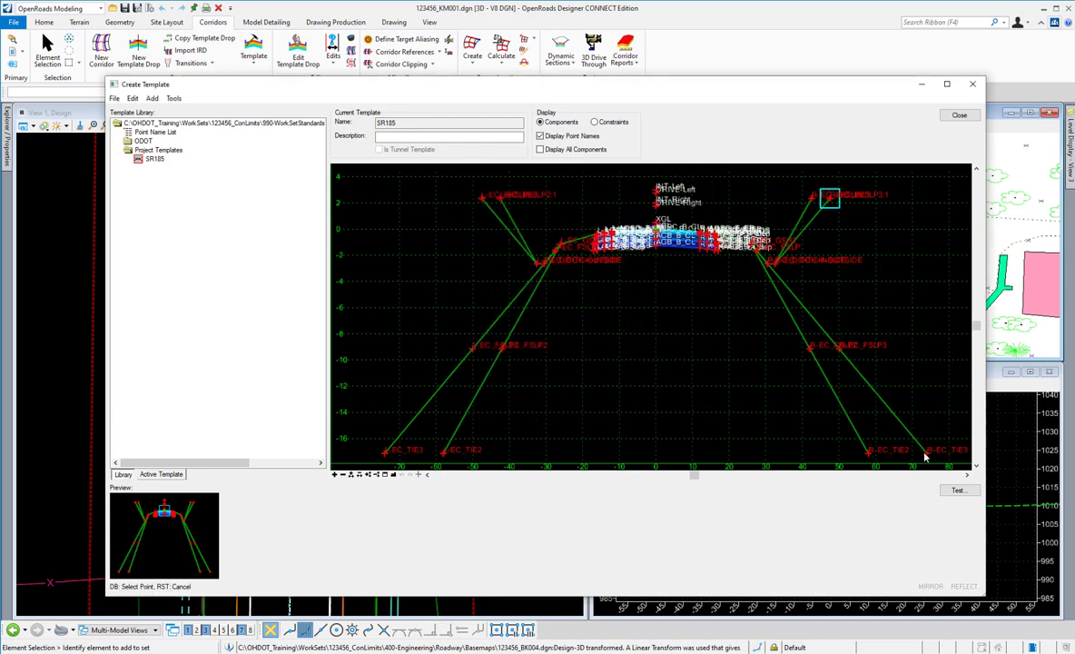
click(788, 347)
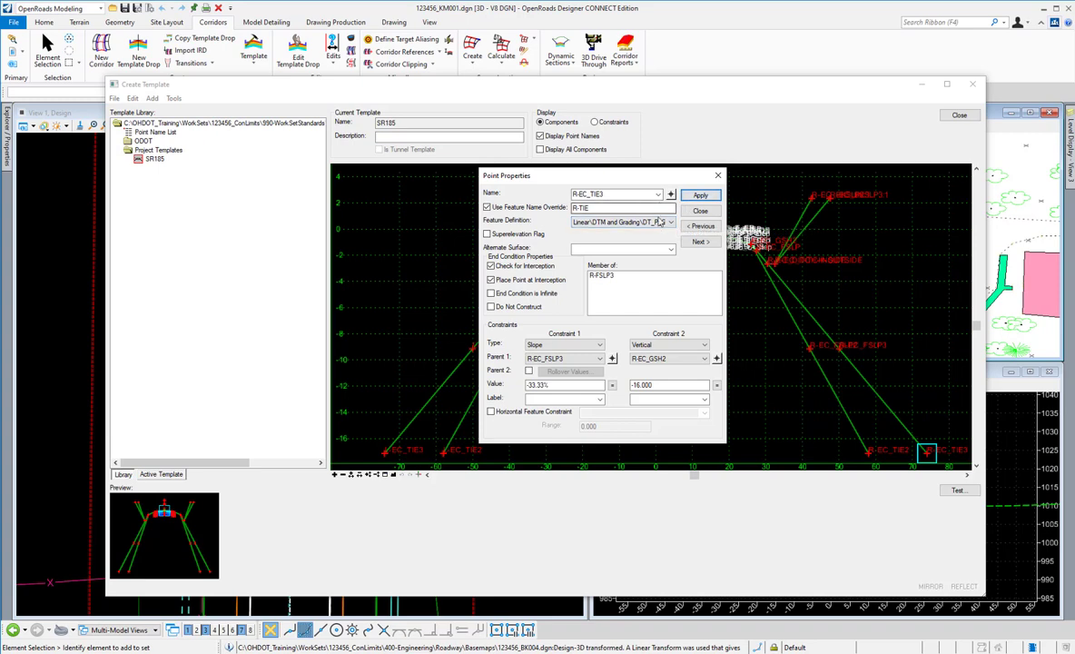
click(700, 211)
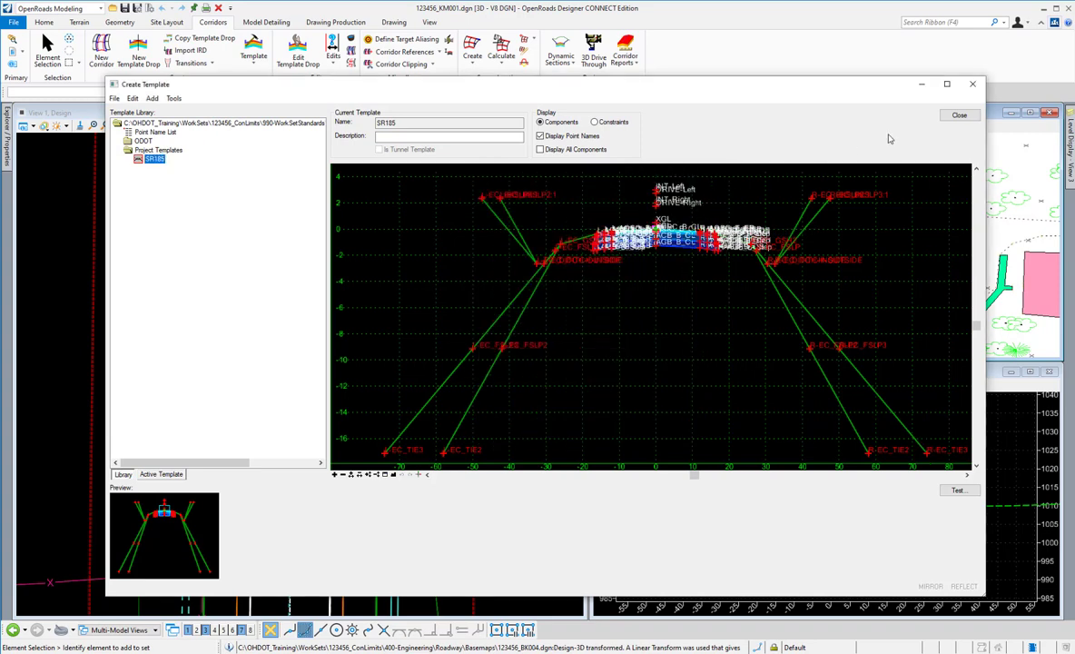
click(957, 118)
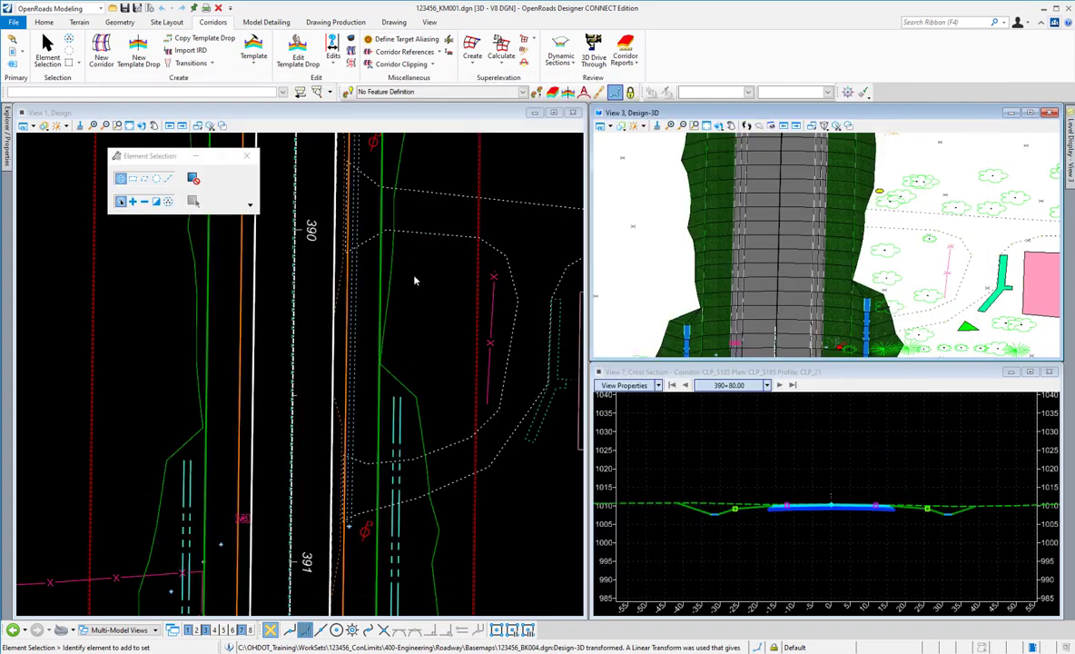
- Examine the corridor tie line along the right side of the roadway in the plan view
click(47, 50)
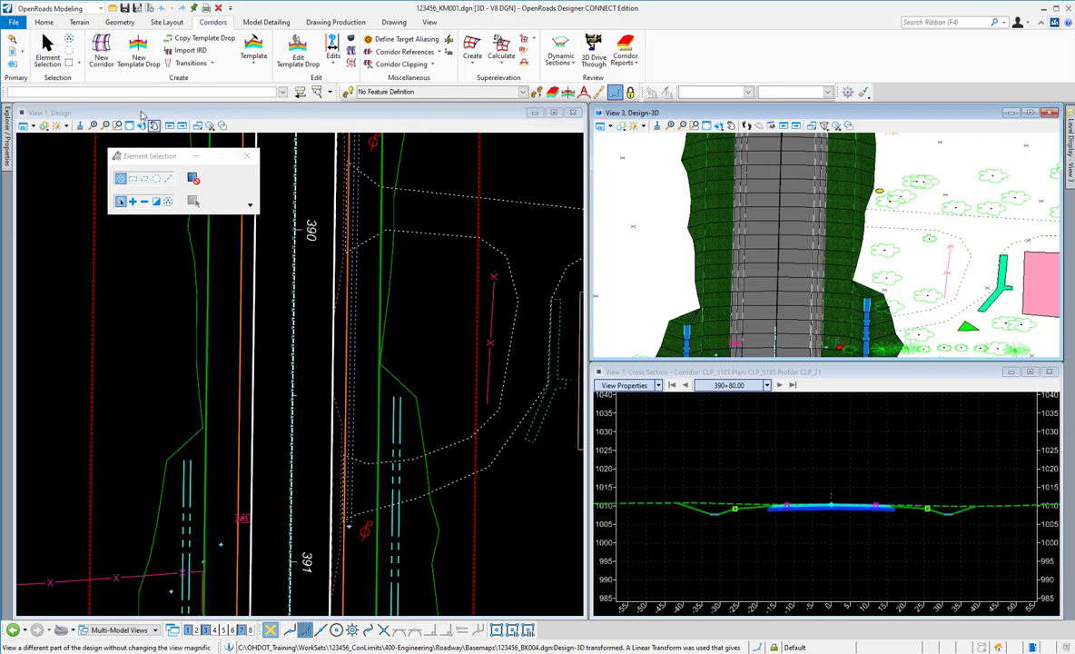
click(392, 271)
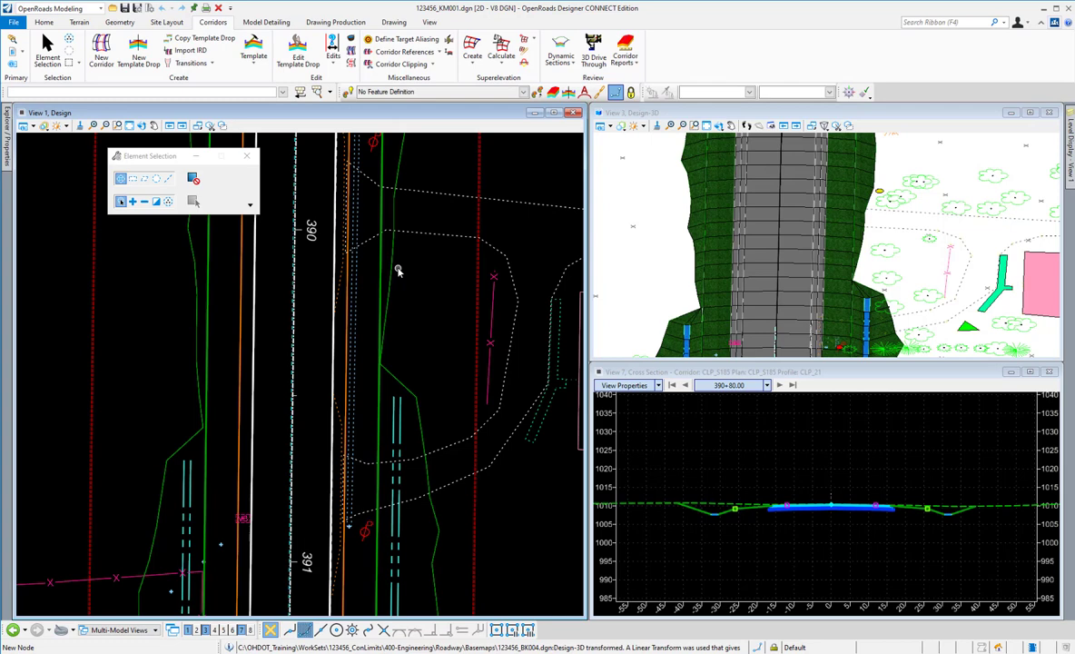
mouse_move(393, 270)
- Open 123456_BR001.dgn and check its reference to the 123456_KM001.dgn S.R. 185 corridor model
click(14, 22)
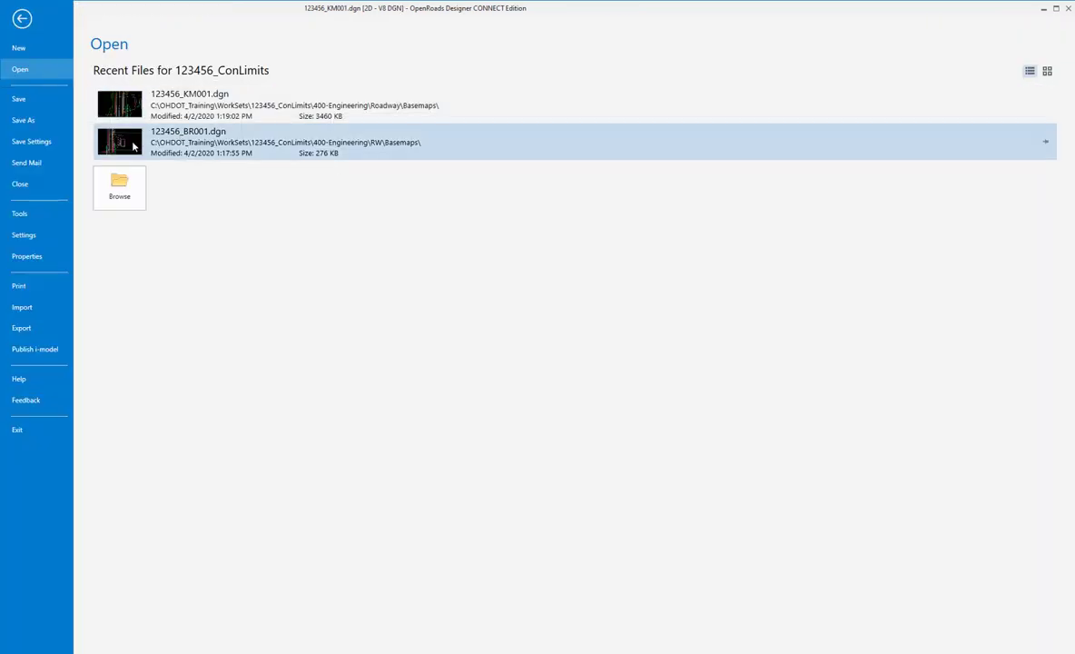
click(132, 145)
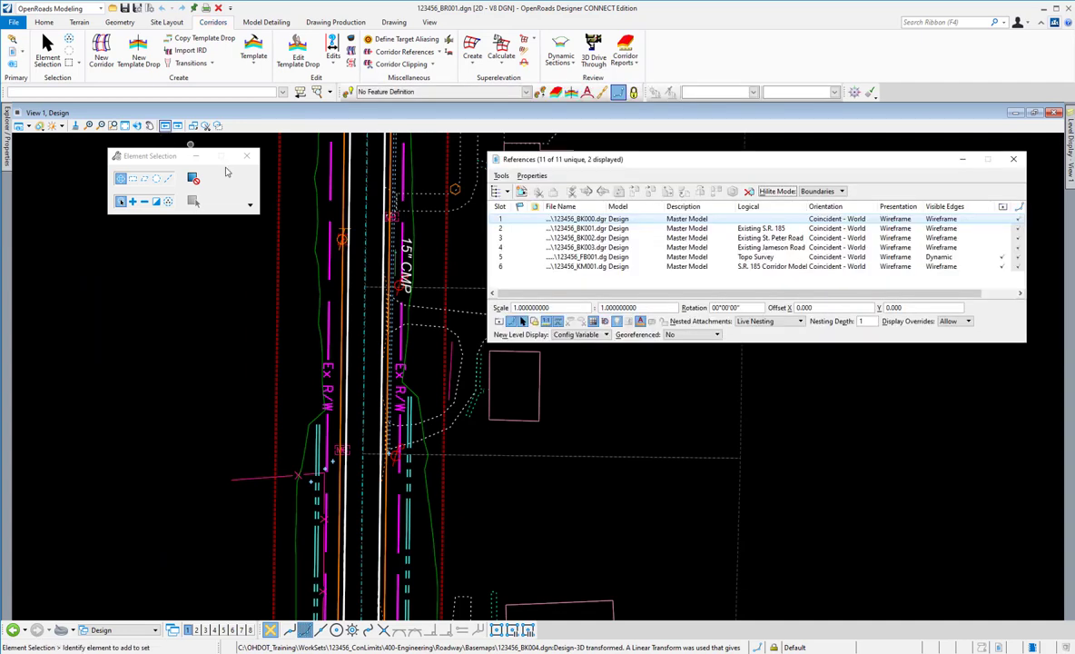
click(616, 267)
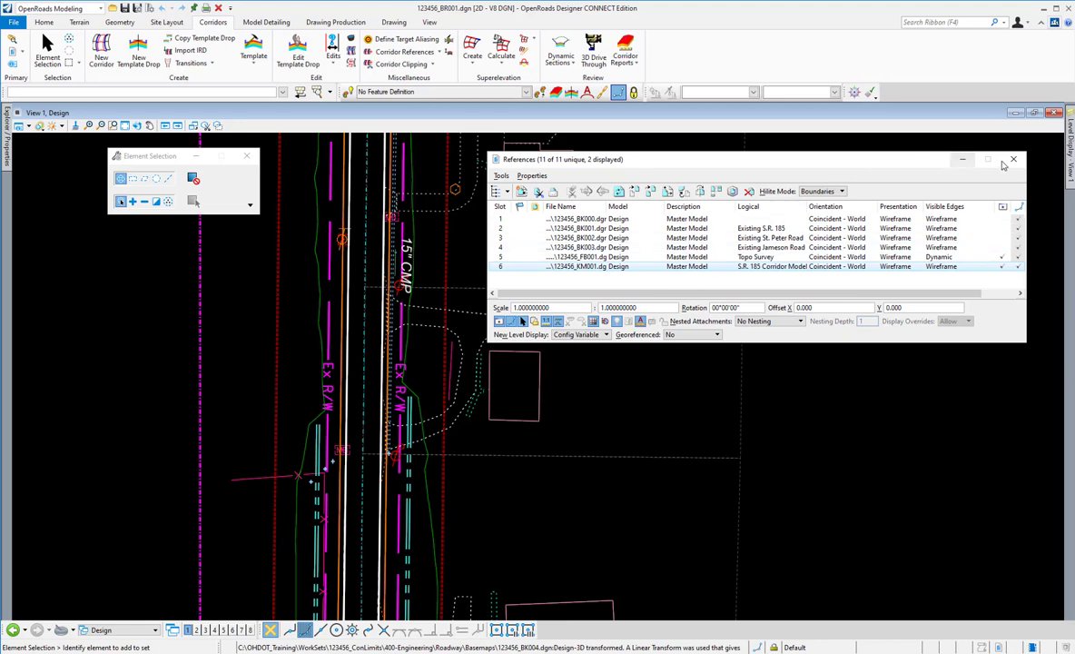
click(1014, 161)
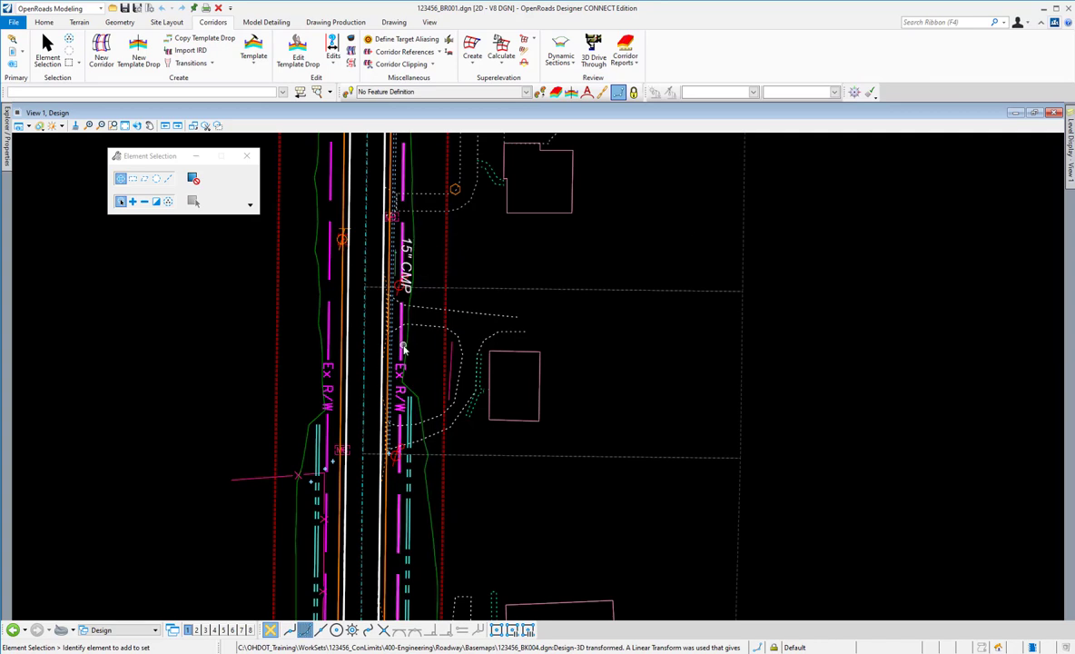
- Set up a Single Offset Entire Element with the feature definition Linear\Right-of-Way\RW_P_Construction Limits
mouse_move(415, 234)
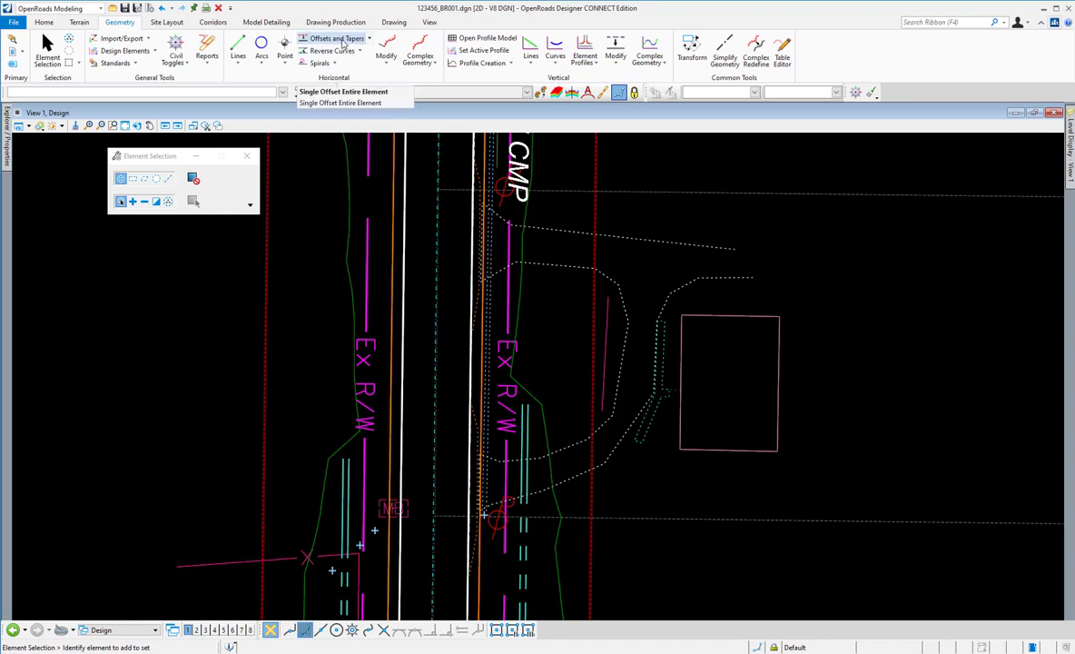
click(345, 40)
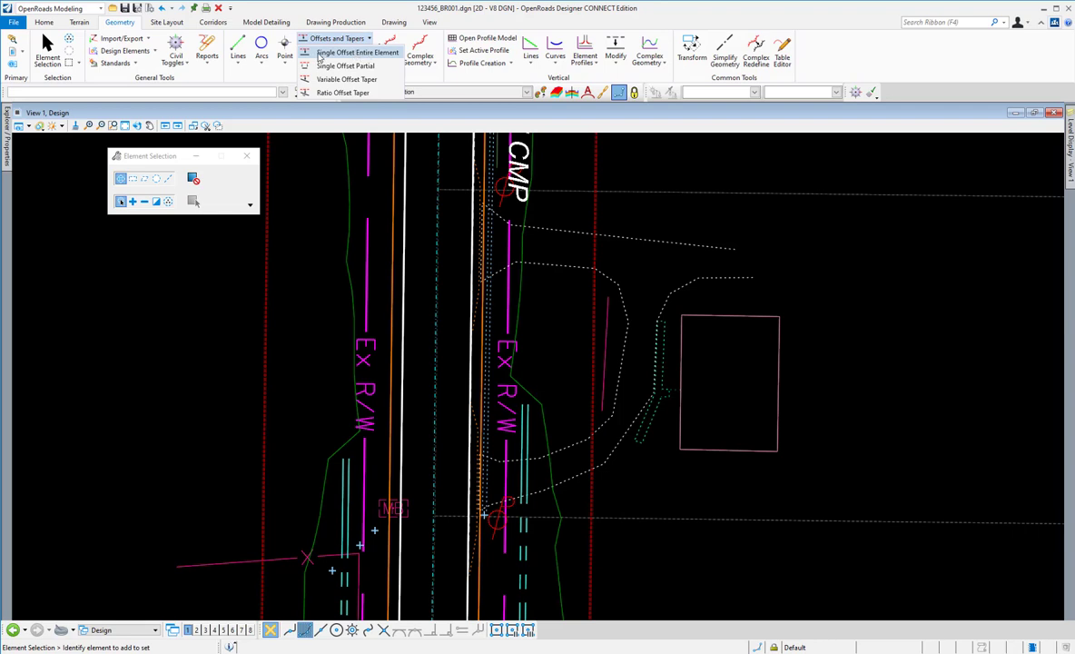
click(319, 55)
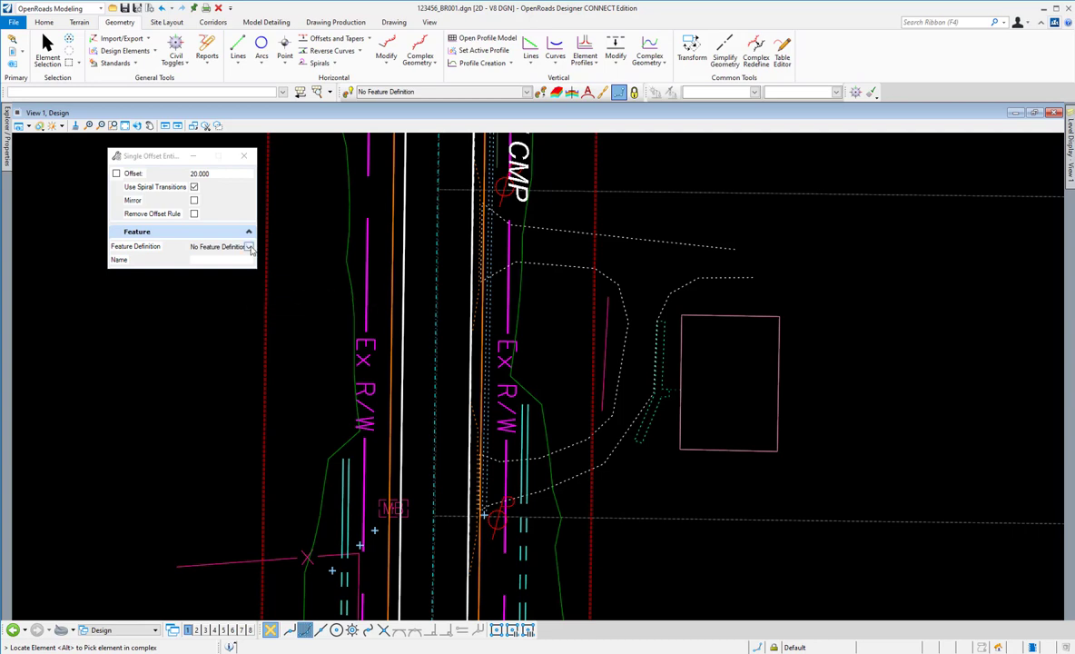
click(249, 247)
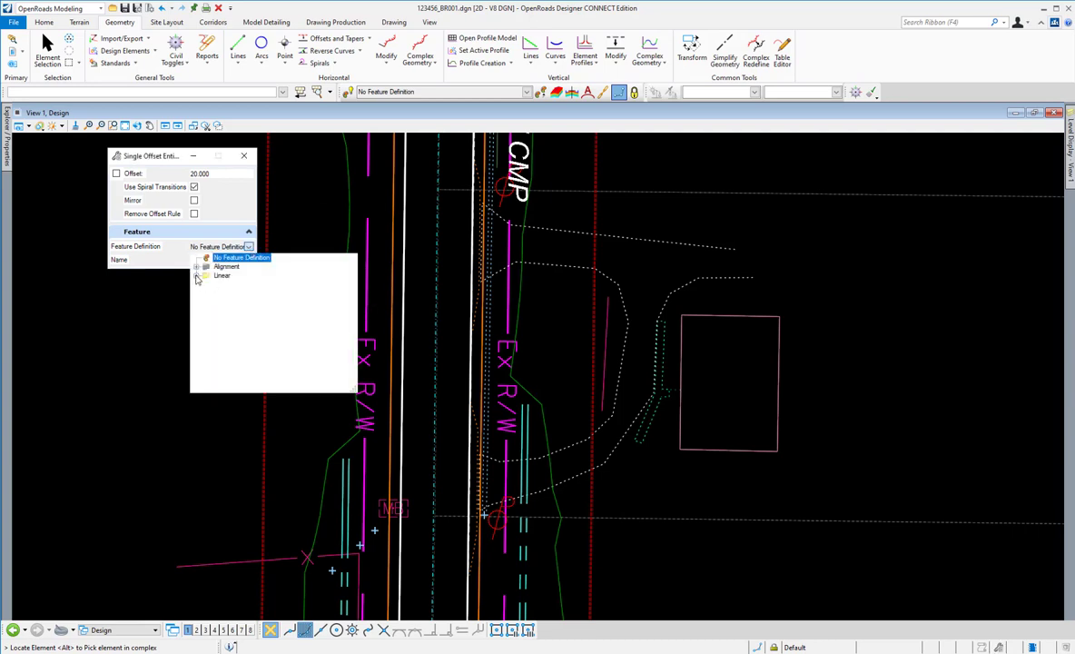
click(196, 276)
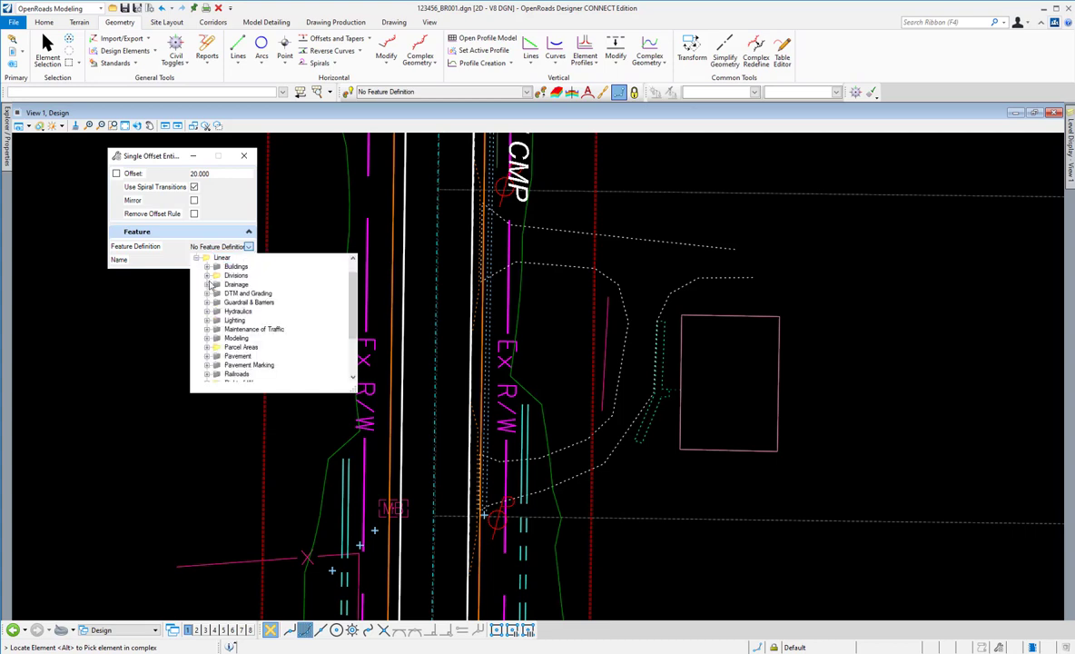
scroll(221, 348, down, 3)
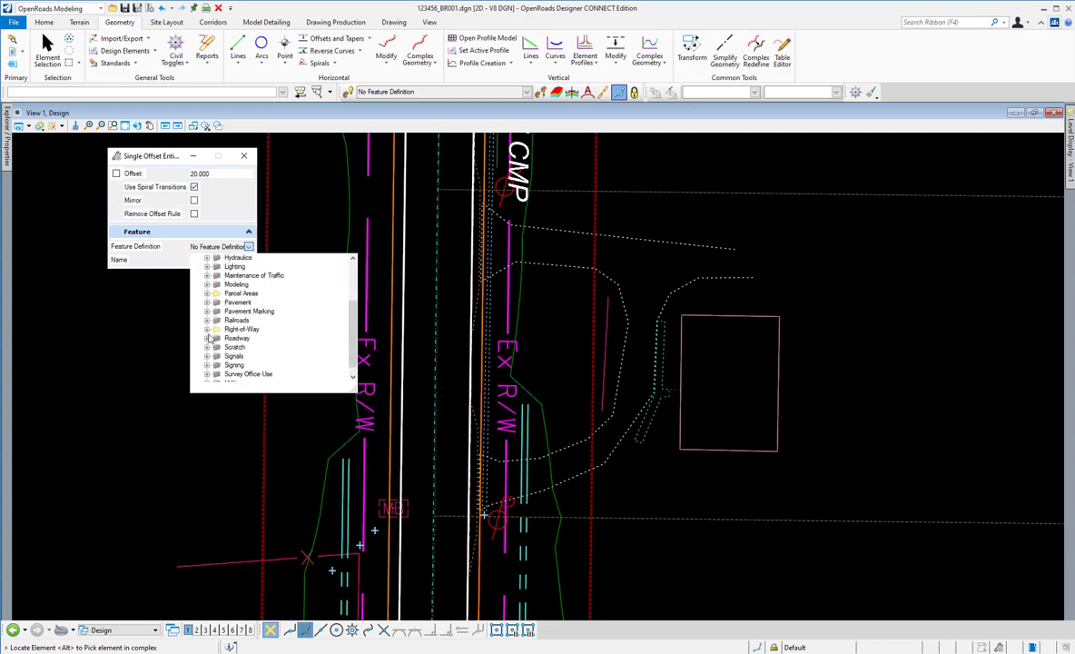
click(207, 329)
click(255, 312)
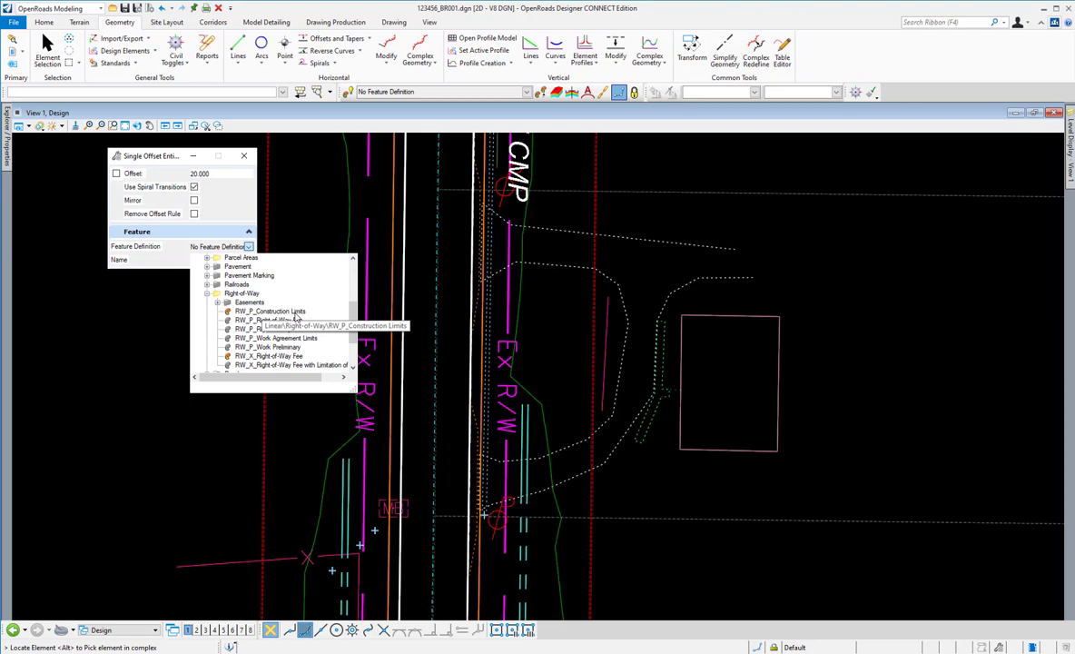
click(272, 311)
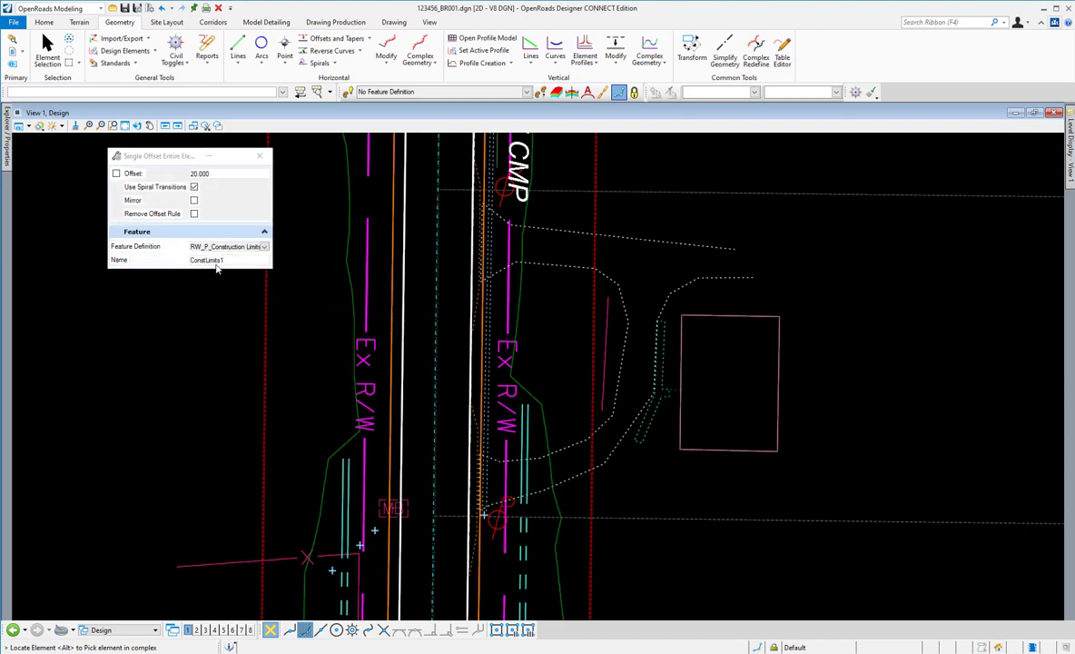
click(225, 260)
- Offset the right tie line outward by -2.000 without mirroring to create the construction limits line
click(521, 296)
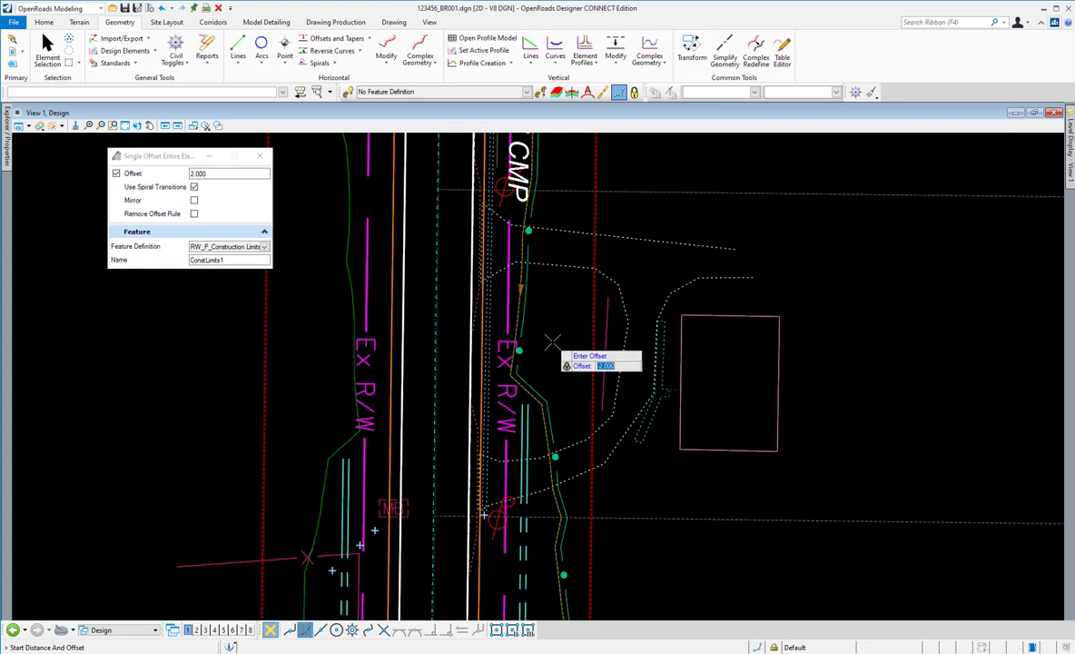
click(552, 342)
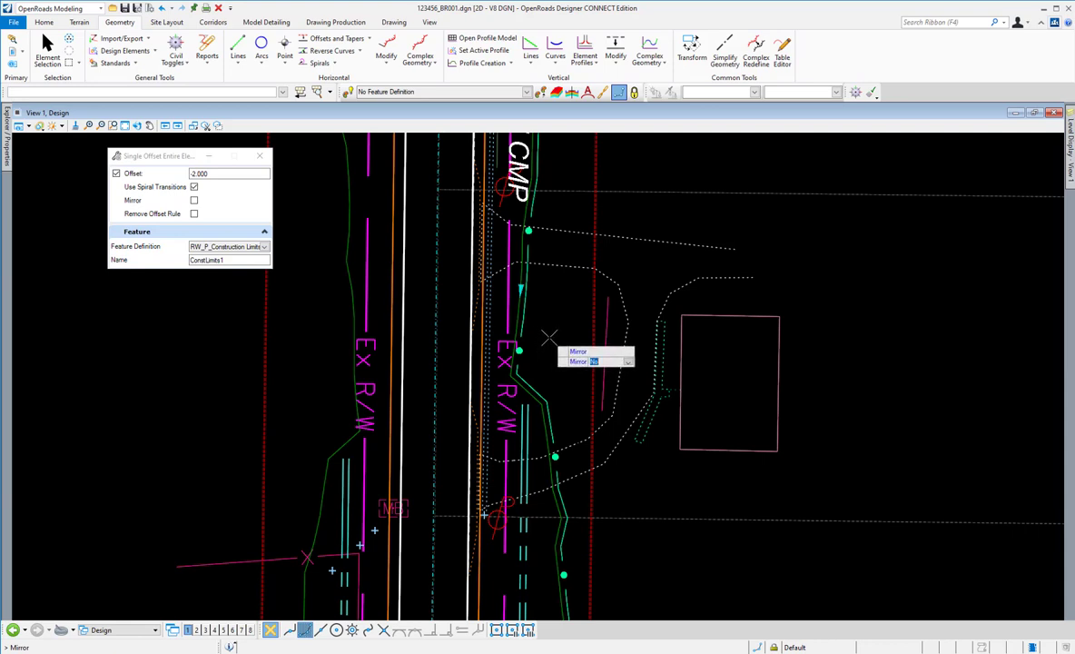
click(547, 339)
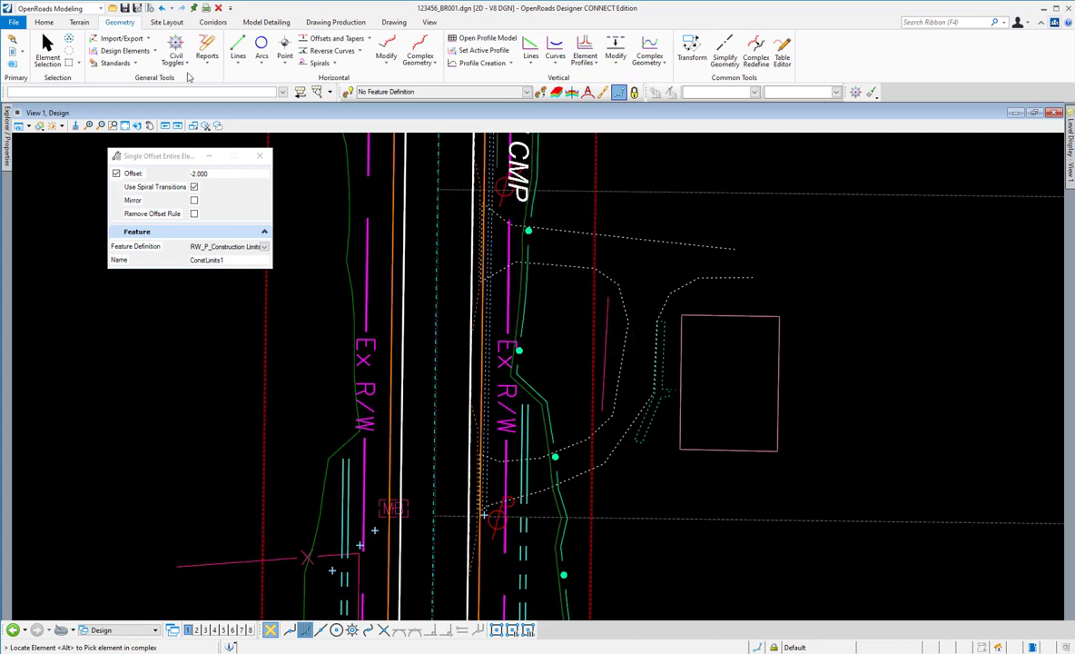
- Set the offset of the new construction limits line to -5
click(47, 50)
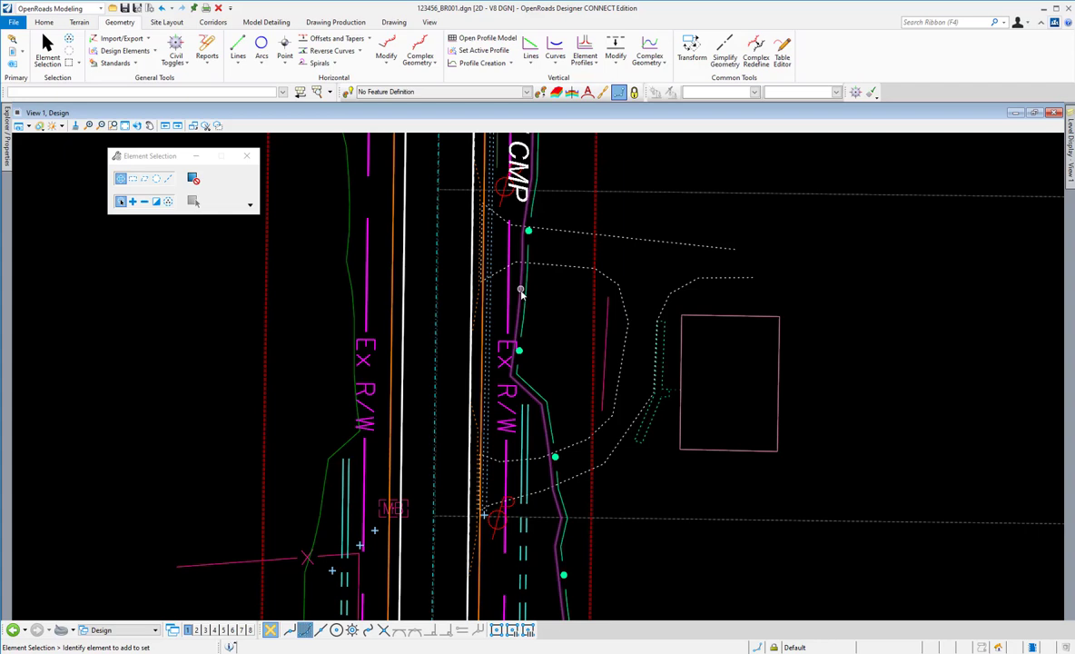
mouse_move(527, 289)
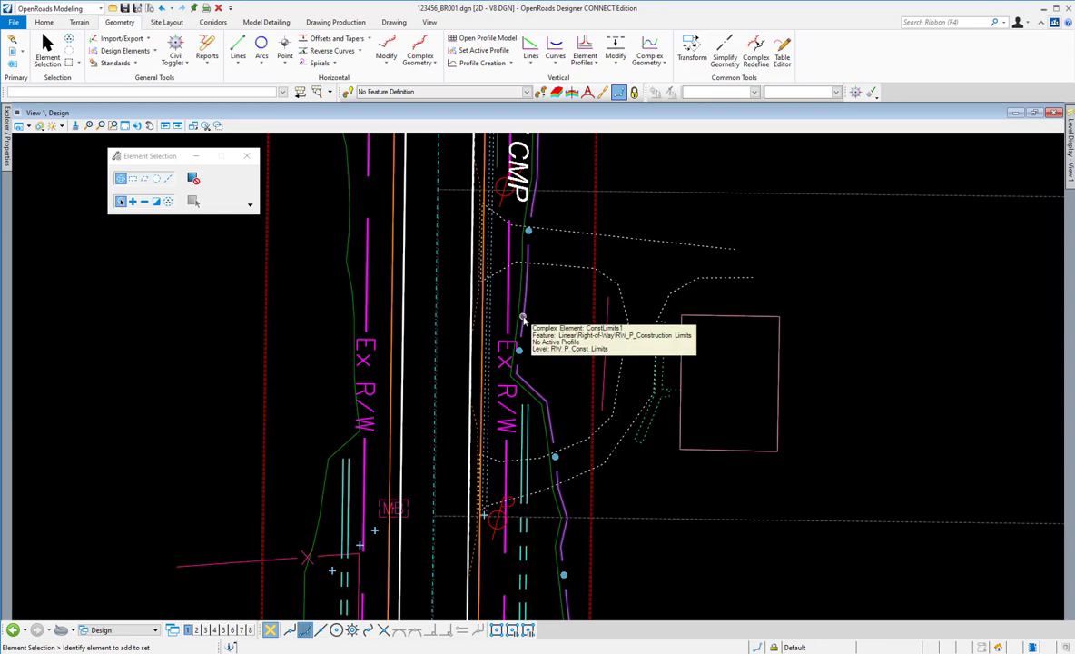
click(524, 318)
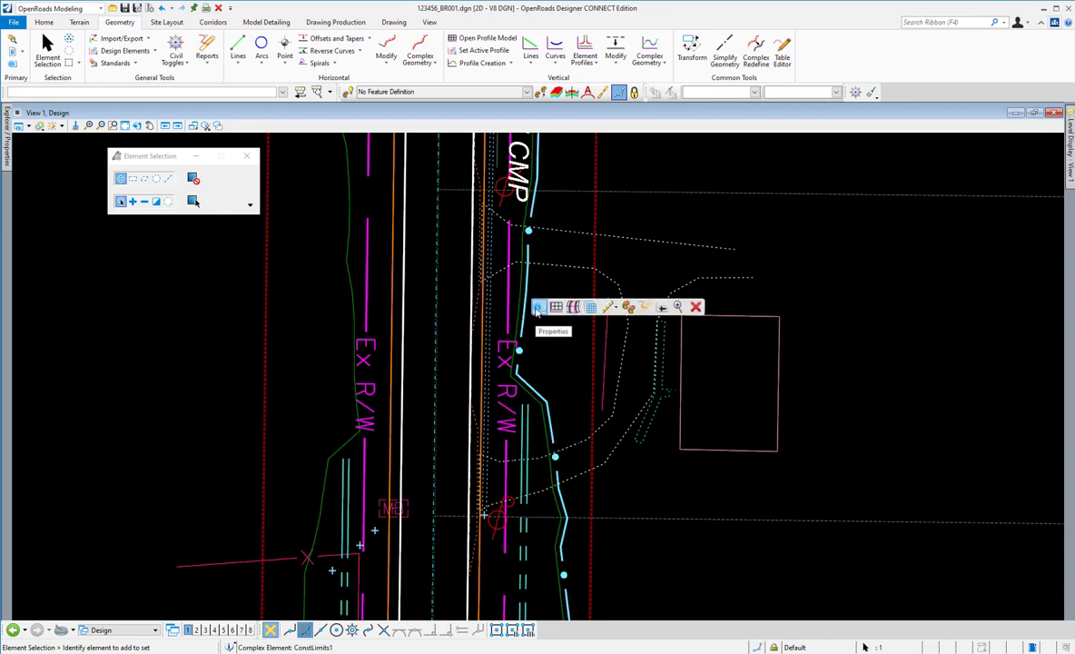
mouse_move(538, 311)
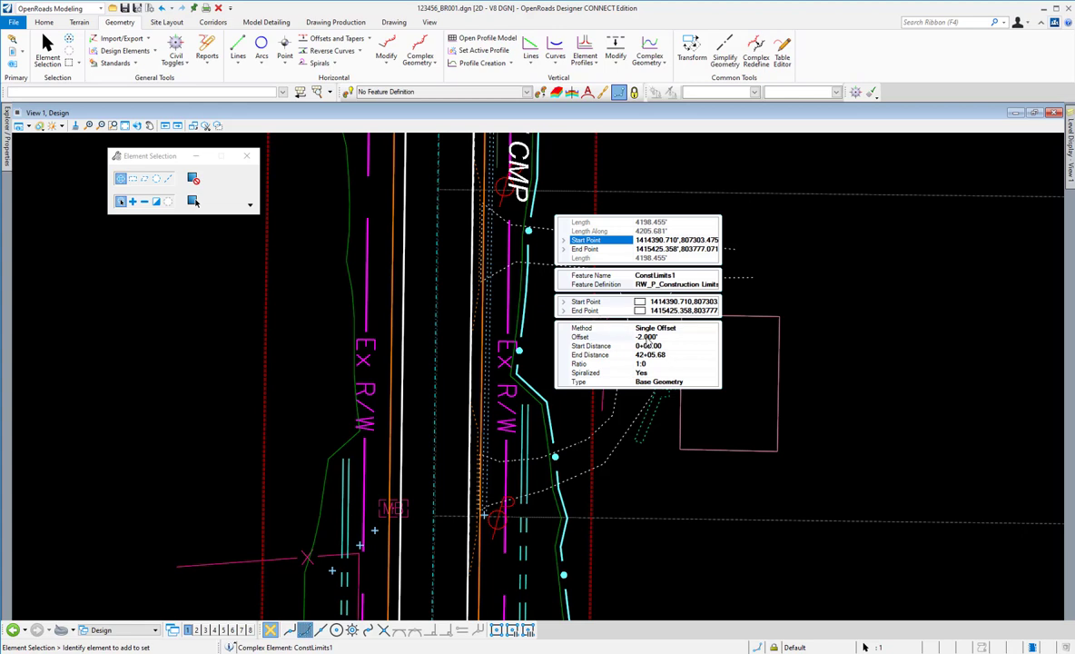
click(658, 338)
text(-)
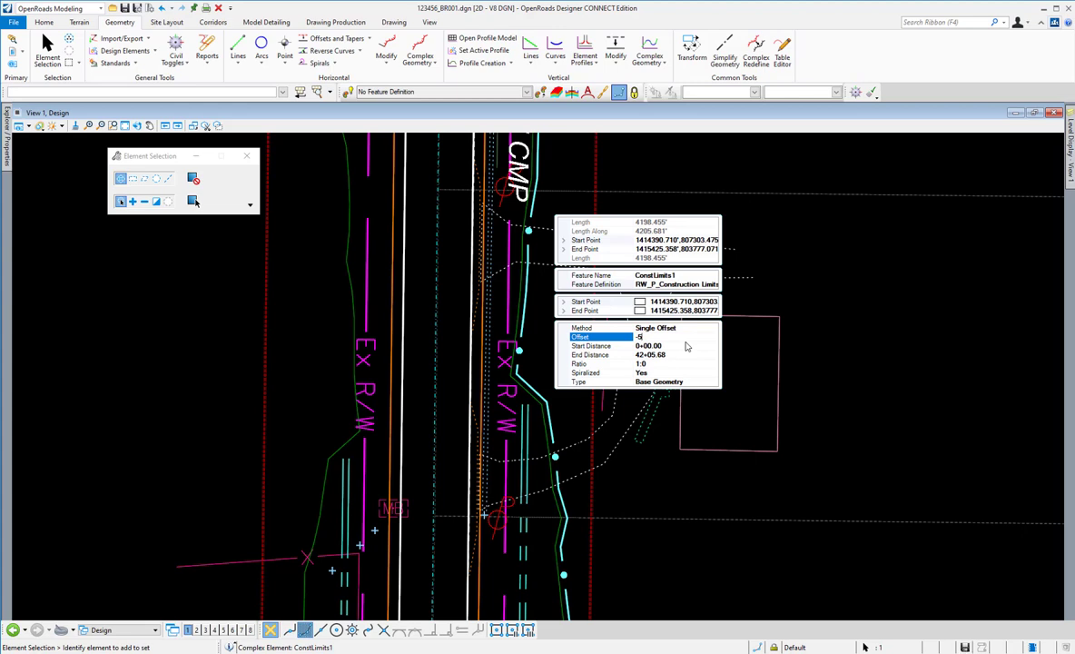
text(5)
key(Return)
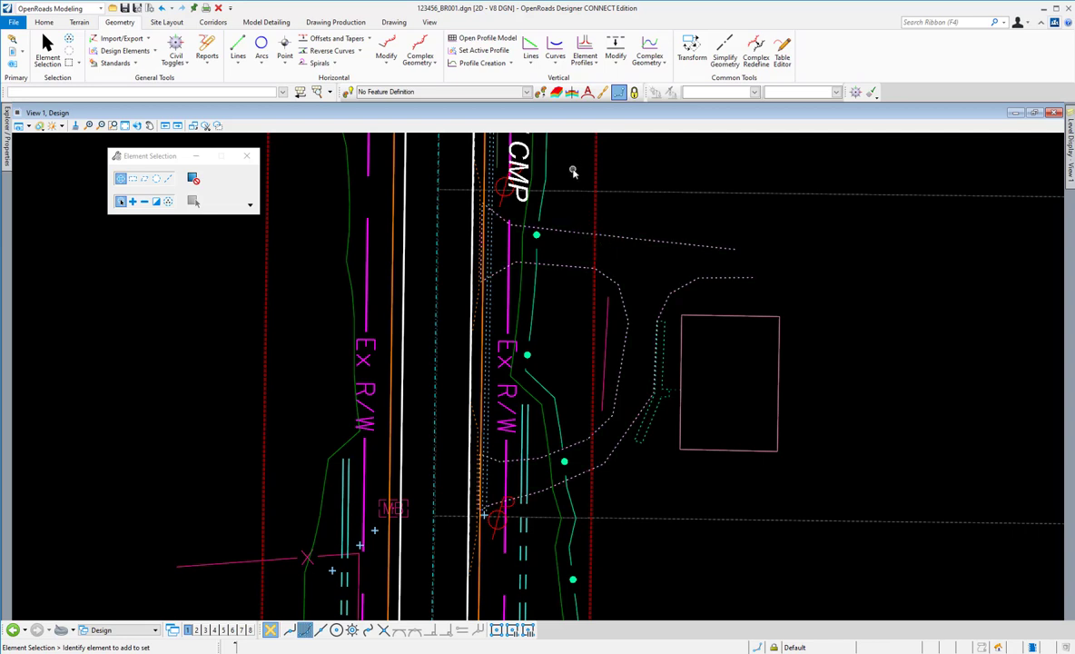
- Remove the offset rules from the construction limits line east of the roadway, then deselect it
click(531, 357)
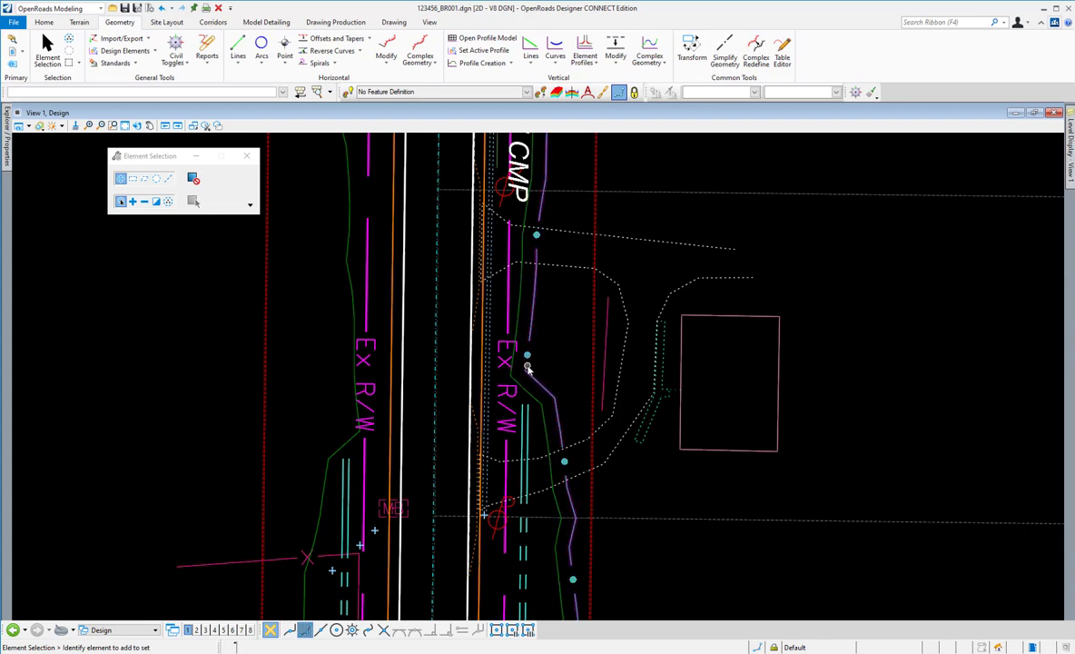
drag(527, 367, 562, 443)
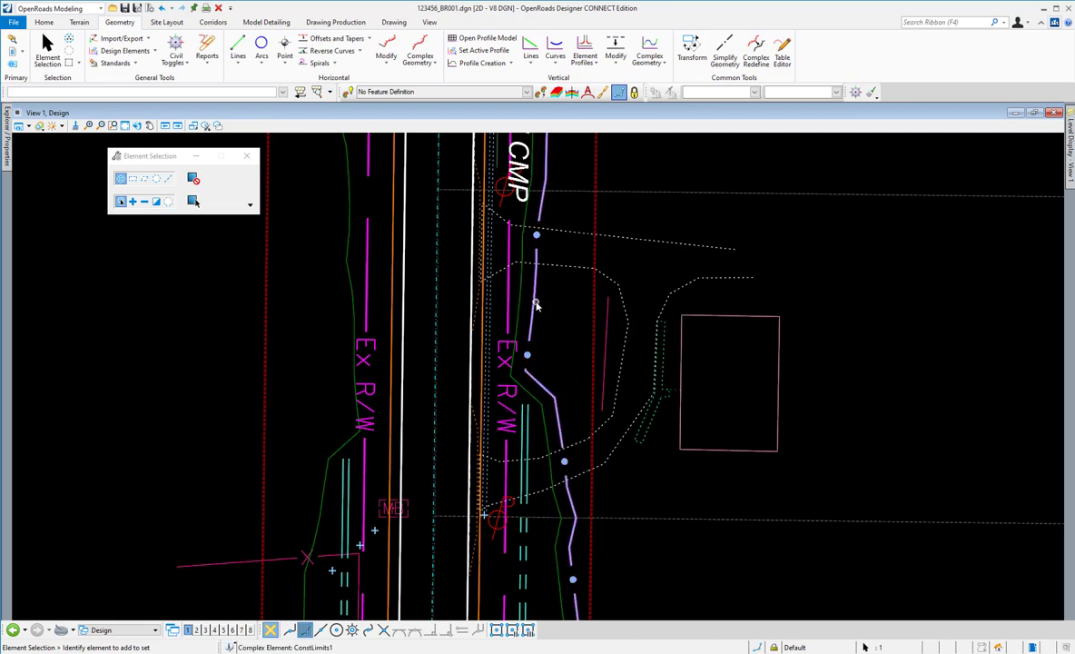
mouse_move(536, 306)
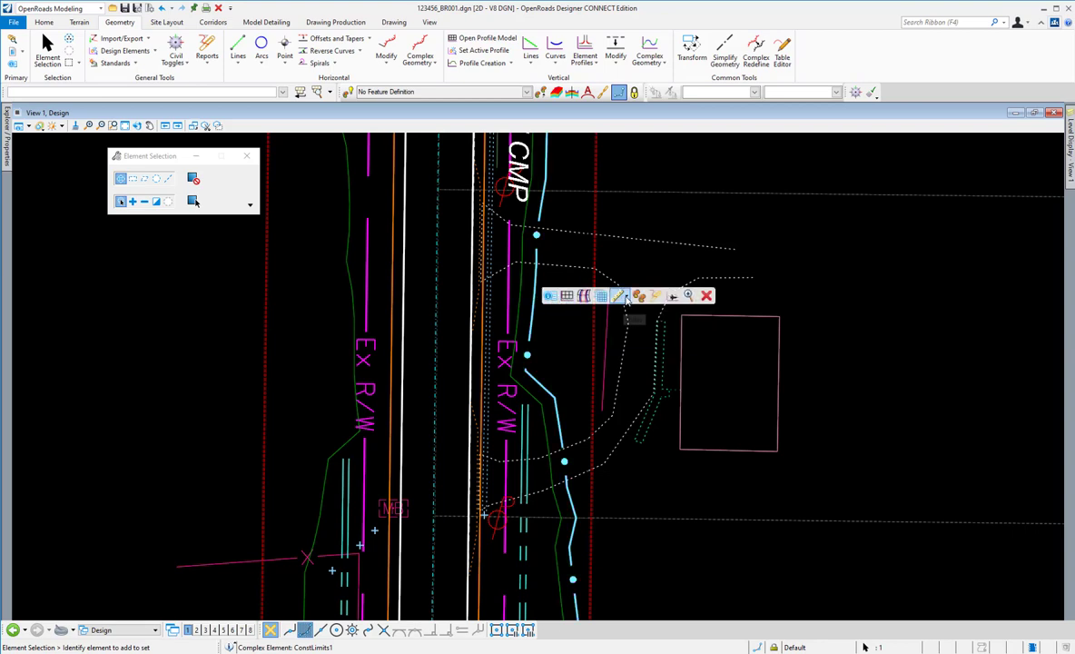
mouse_move(631, 298)
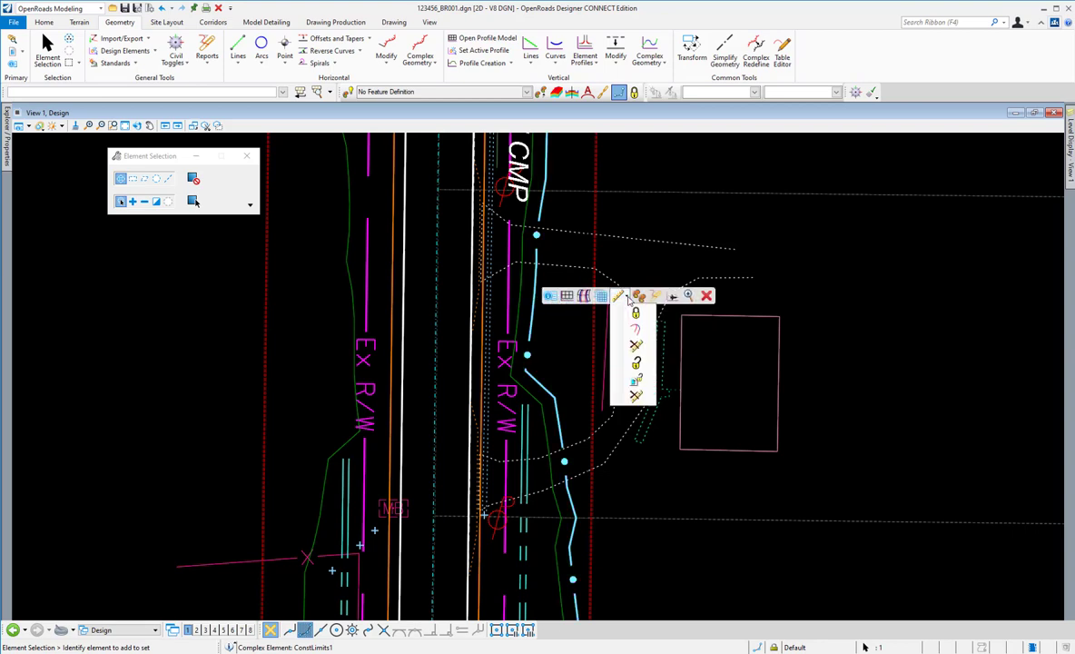
click(635, 345)
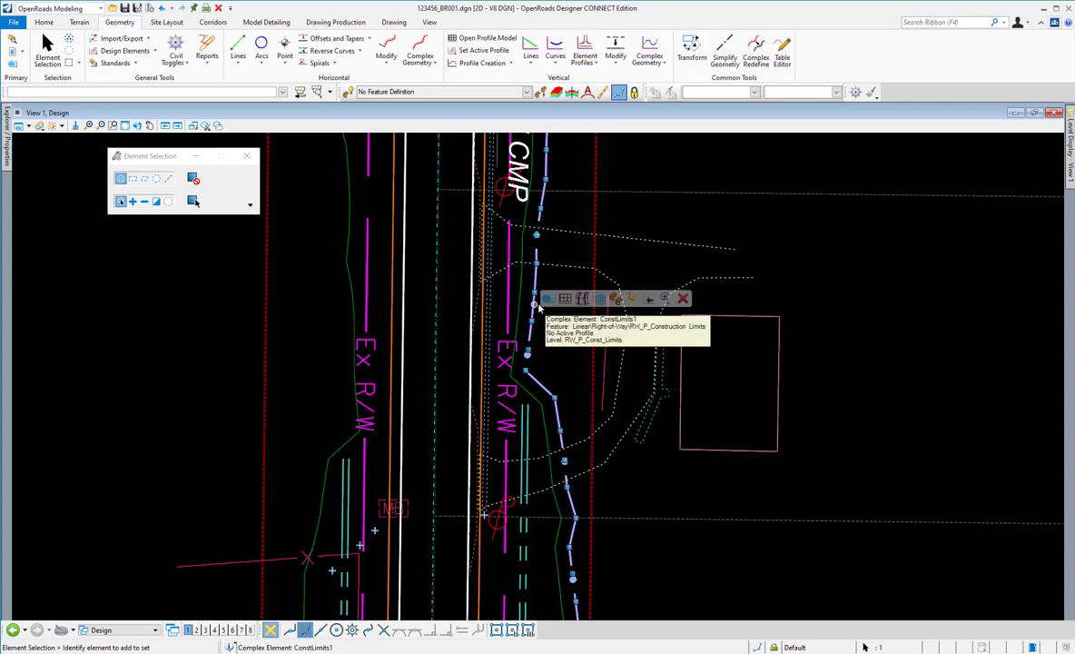
mouse_move(572, 304)
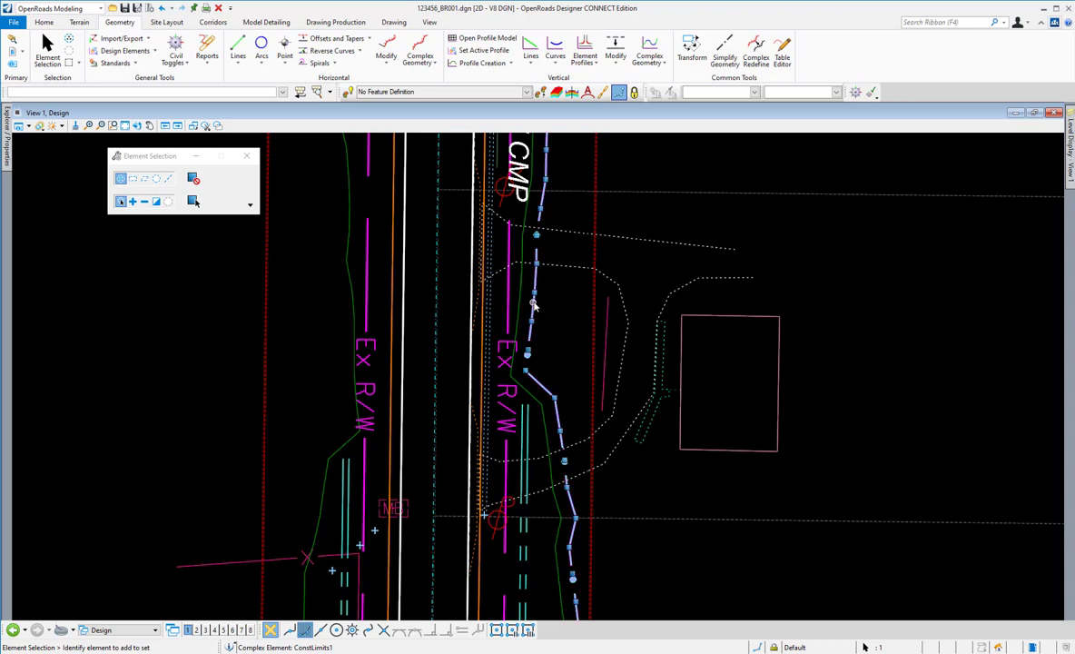
click(557, 301)
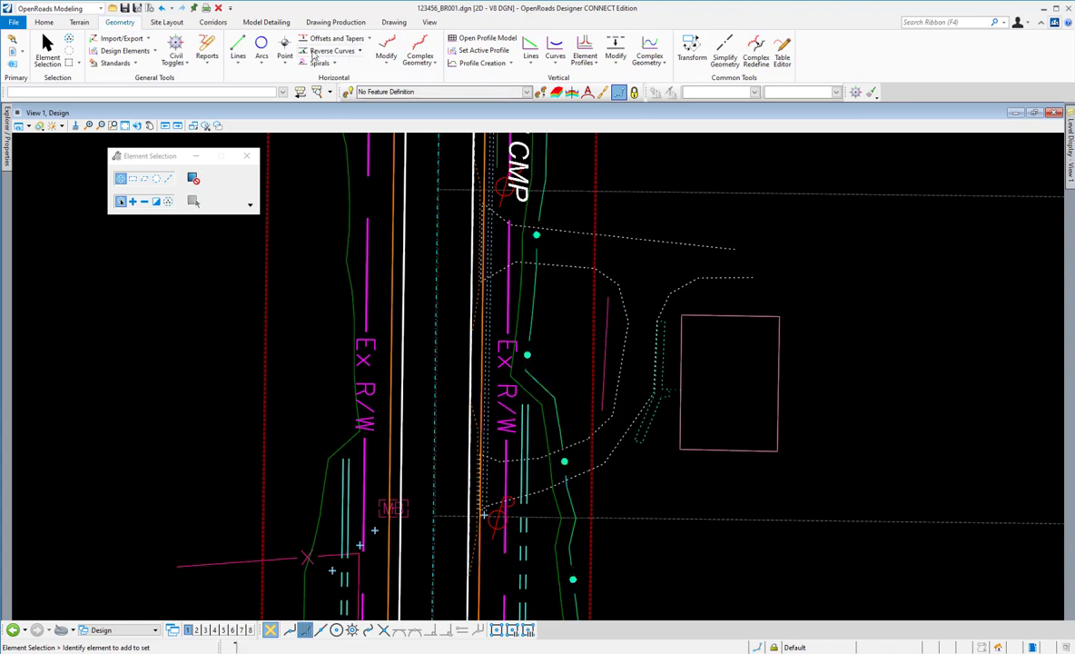
- Use Modify Element with sharp vertices to reshape the construction limits line, smoothing its jog and pulling its vertices outward around the dotted driveway edges
click(391, 23)
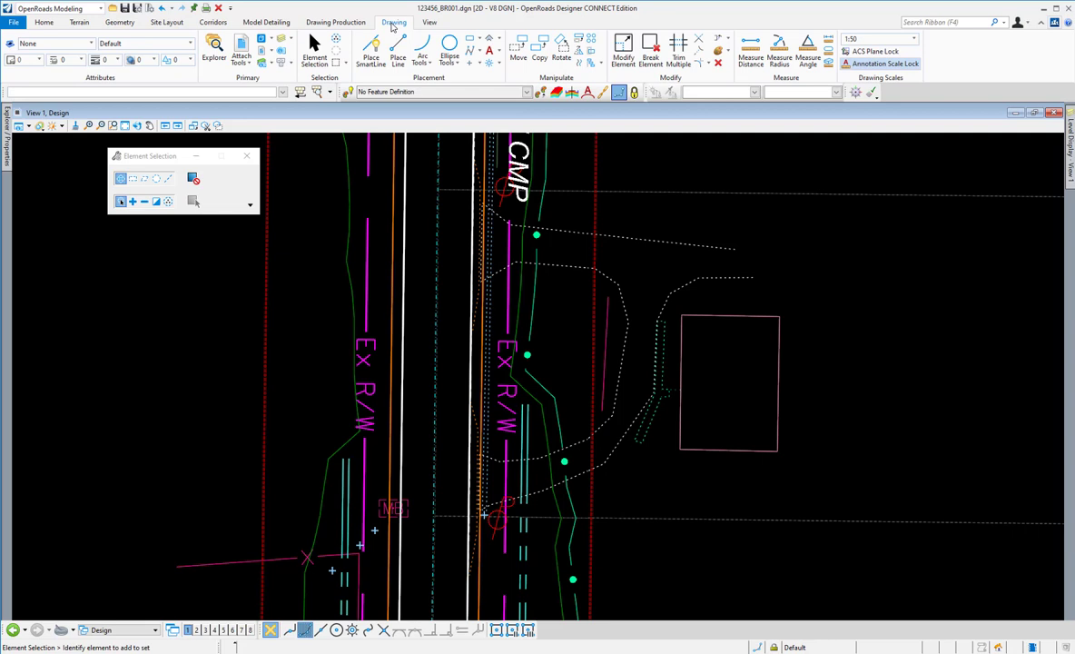
click(623, 50)
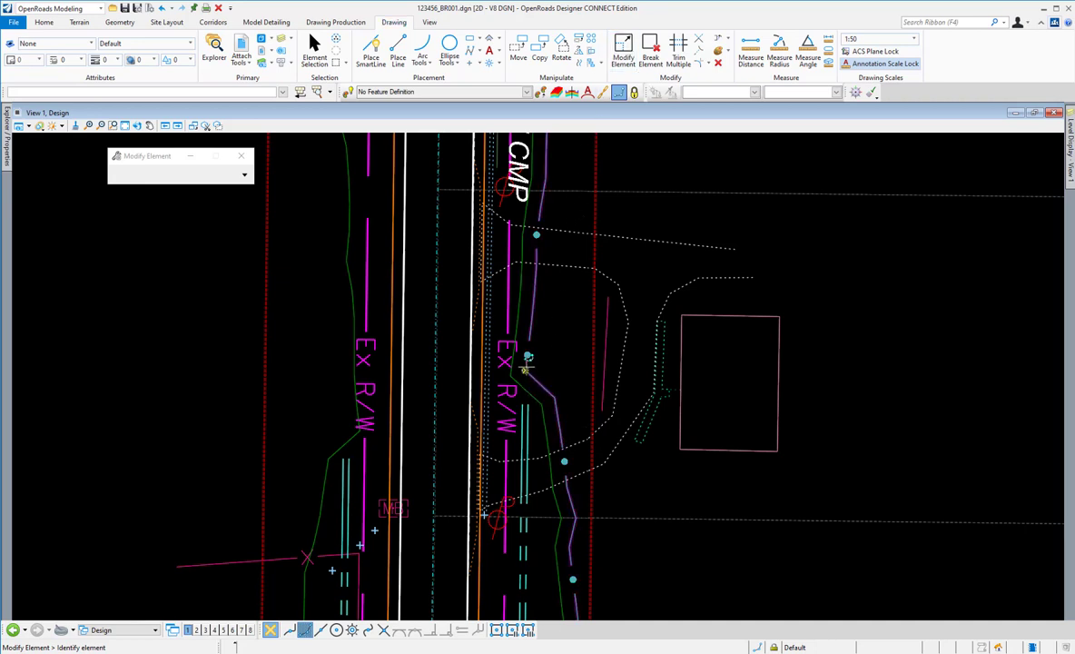
click(537, 365)
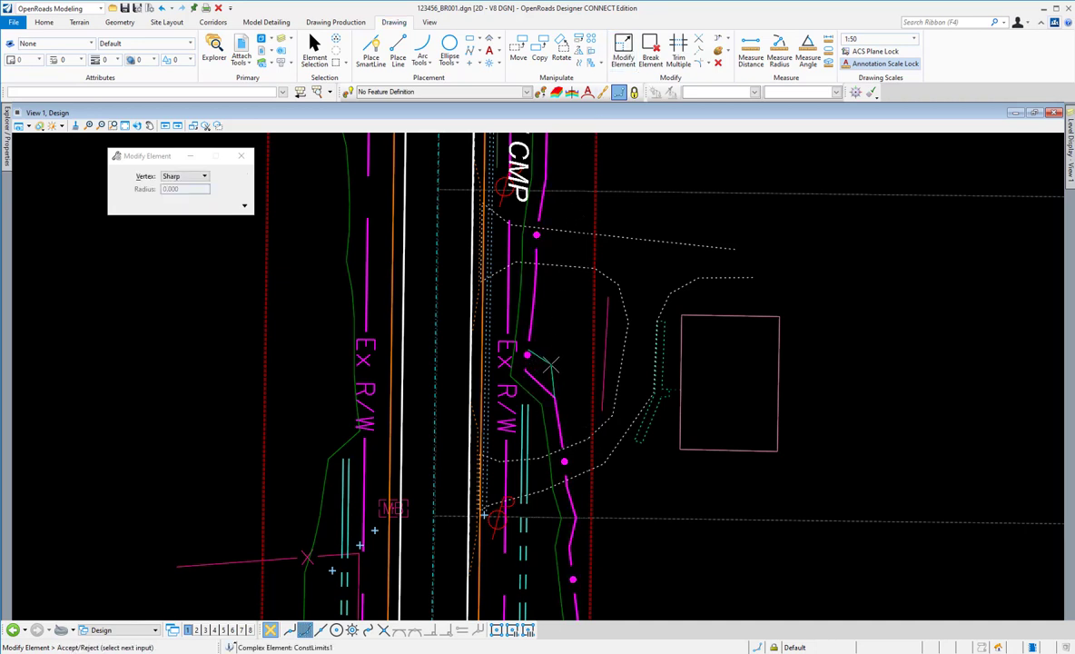
click(535, 353)
click(536, 353)
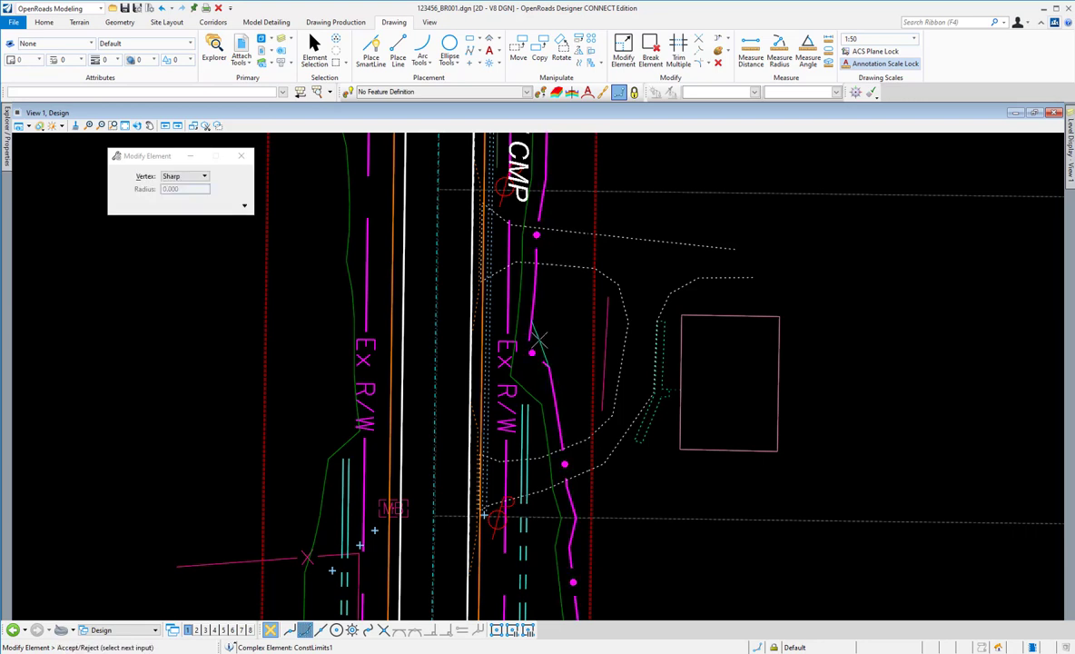
click(543, 352)
click(564, 459)
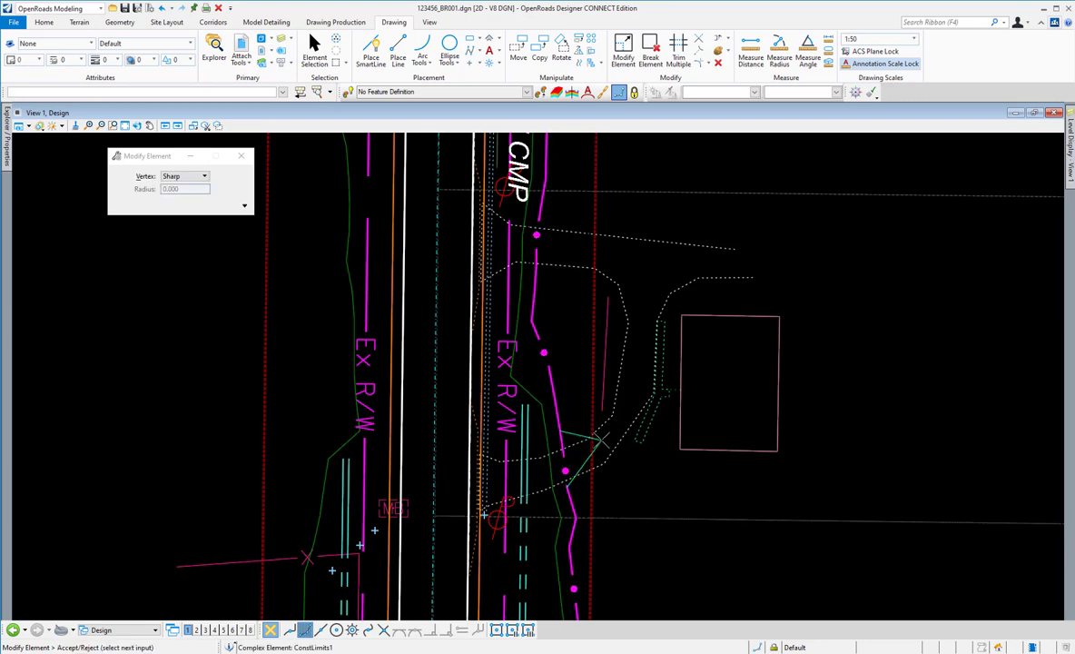
click(597, 442)
click(563, 486)
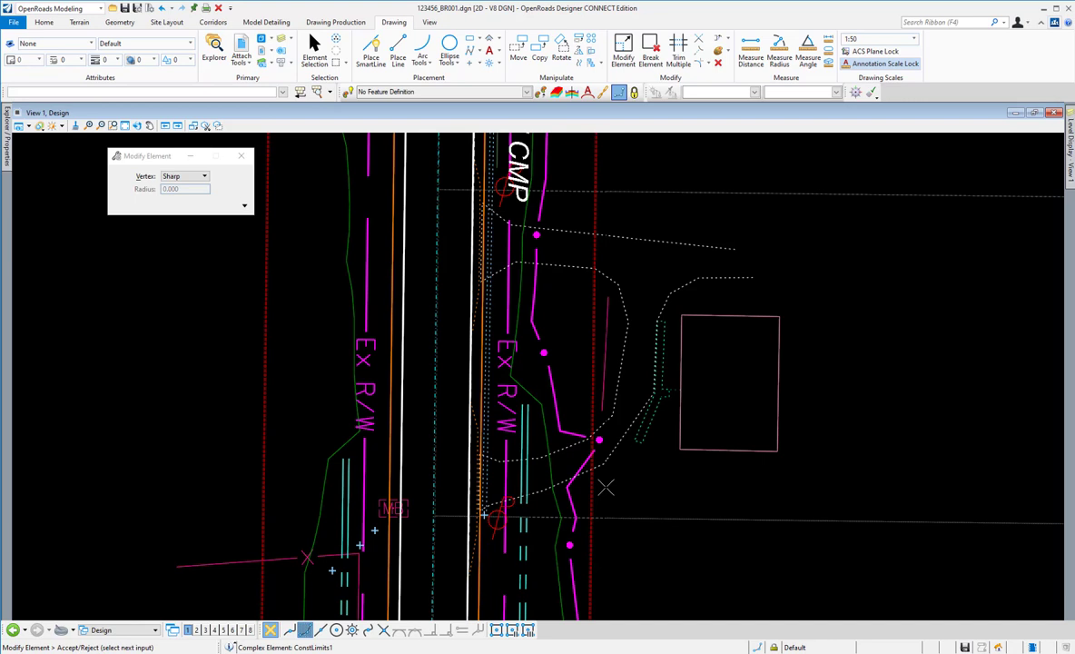
click(561, 429)
click(562, 429)
click(585, 416)
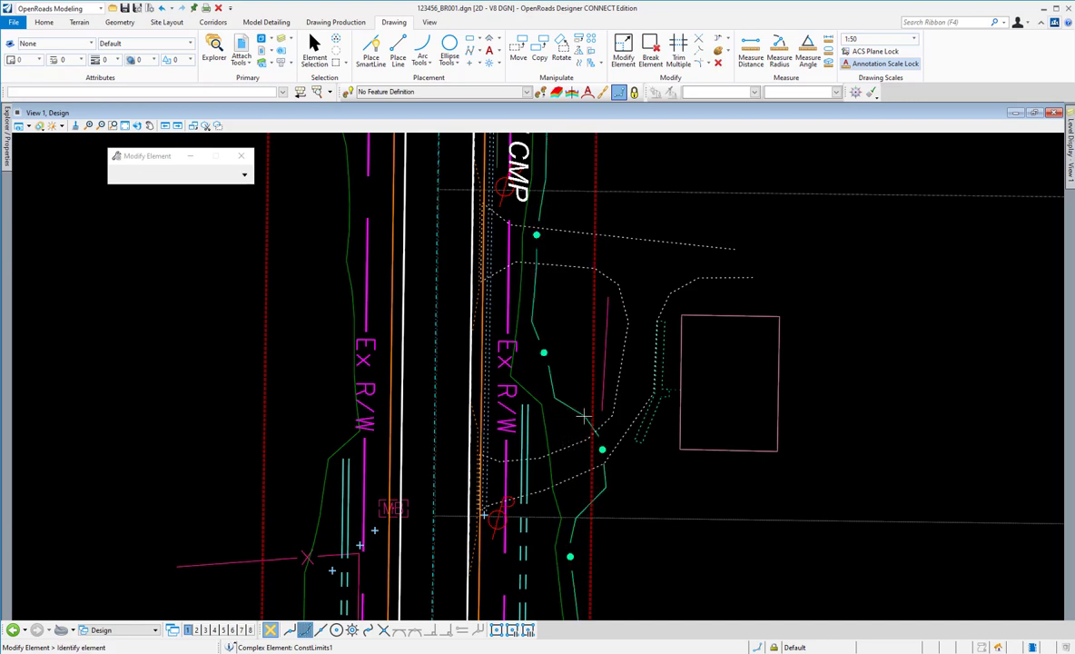
- Start the Delete Vertex command for the reshaped construction limits line
click(726, 40)
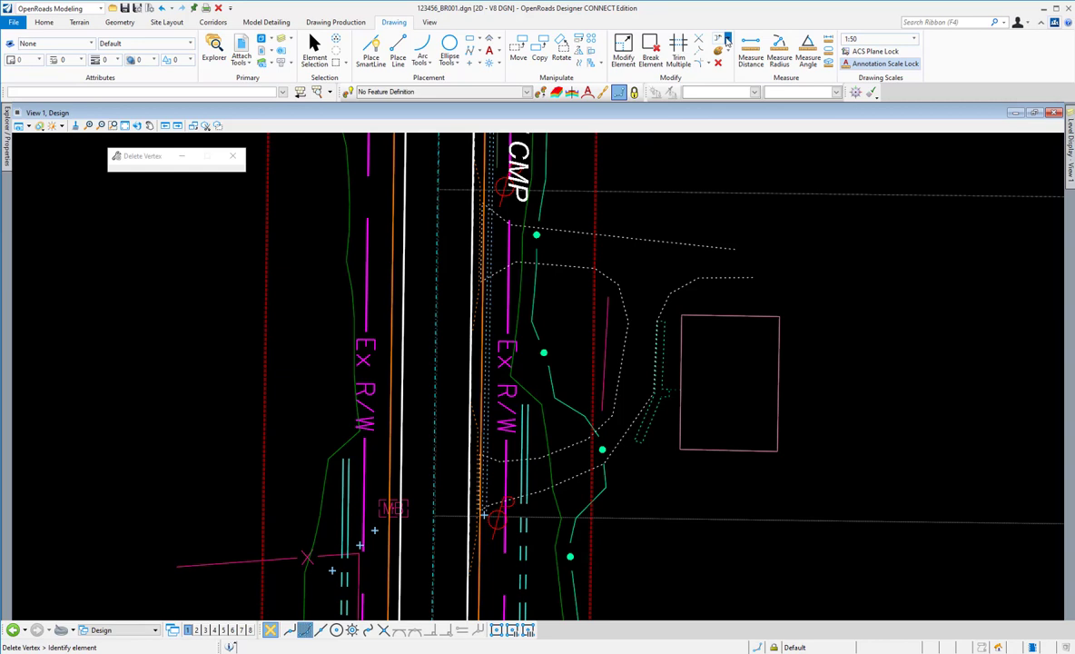